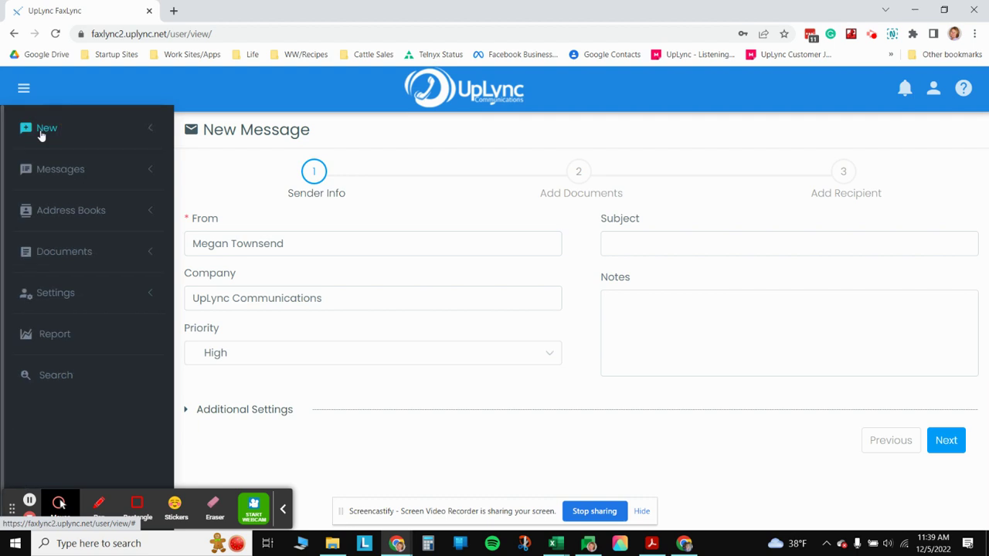
- Start a new fax message from the sidebar's New menu, landing on the Sender Info form
{"action": "left_click", "coordinate": [40, 133]}
{"action": "left_click", "coordinate": [70, 174]}
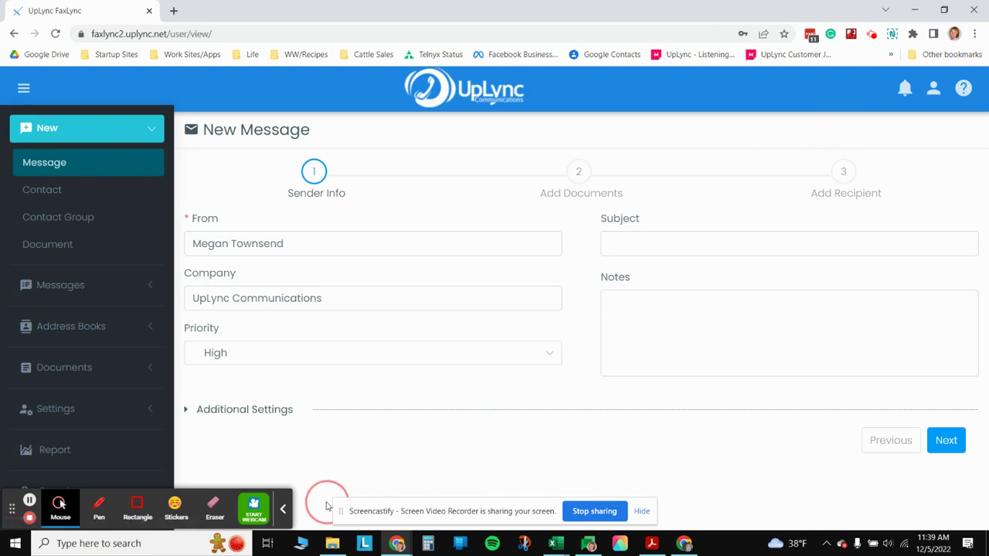
{"action": "left_click", "coordinate": [283, 509]}
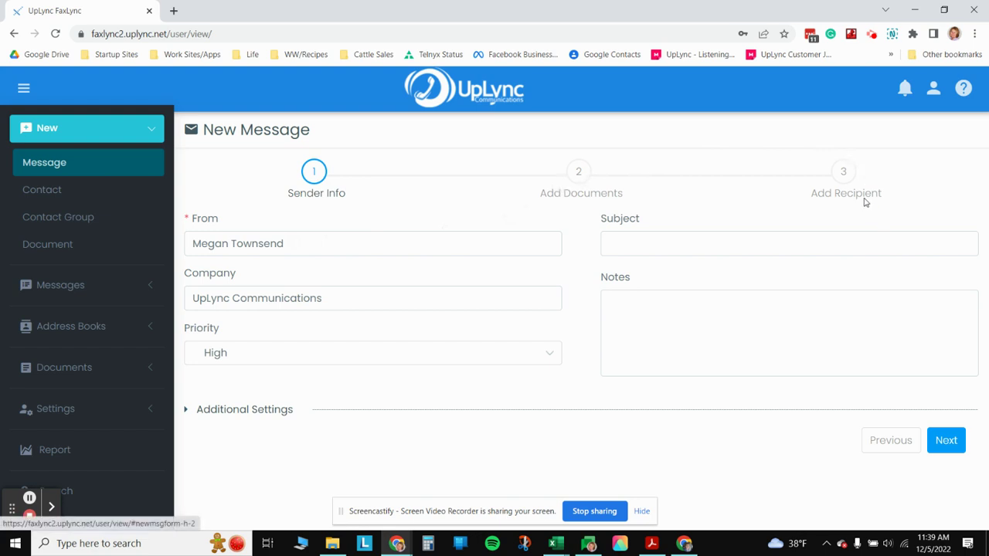
- Replace the full sender name in the From field with just the sender's first name
{"action": "left_click", "coordinate": [228, 244]}
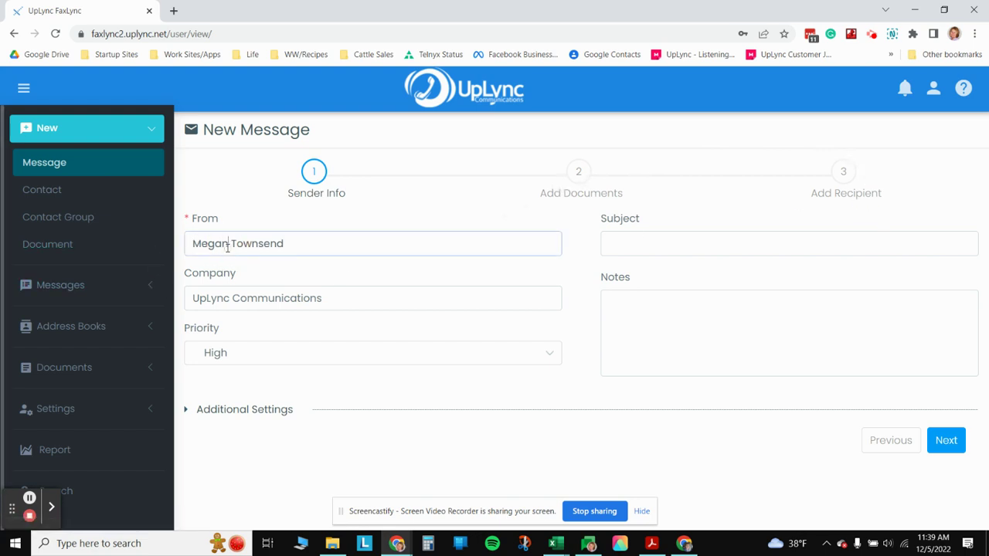
{"action": "triple_click", "coordinate": [228, 244]}
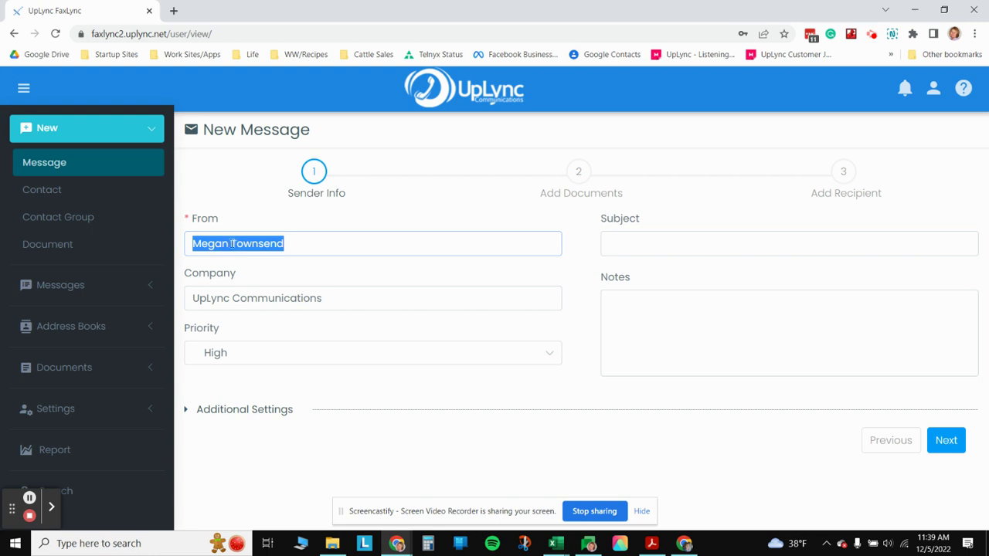
{"action": "key", "text": "BackSpace"}
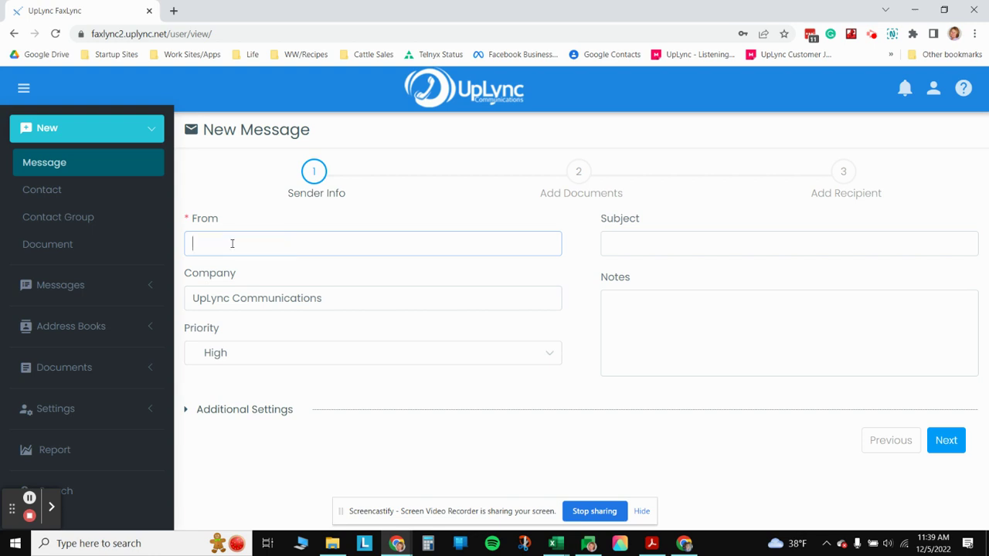
{"action": "type", "text": "Megan"}
- Enter subject 'Test fax' and a short test note, expand Additional Settings, and continue to Add Documents
{"action": "left_click", "coordinate": [631, 237]}
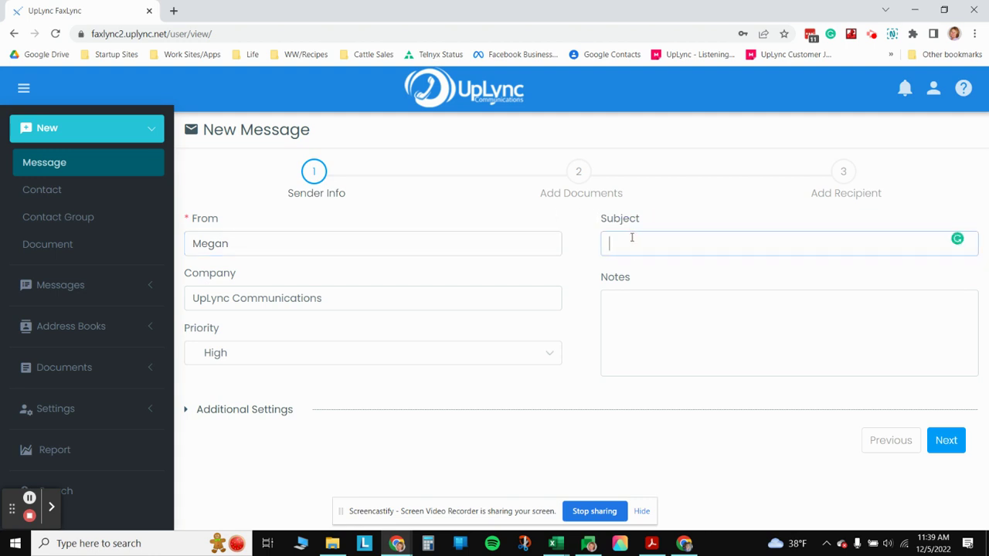
{"action": "type", "text": "Test fax"}
{"action": "key", "text": "Tab"}
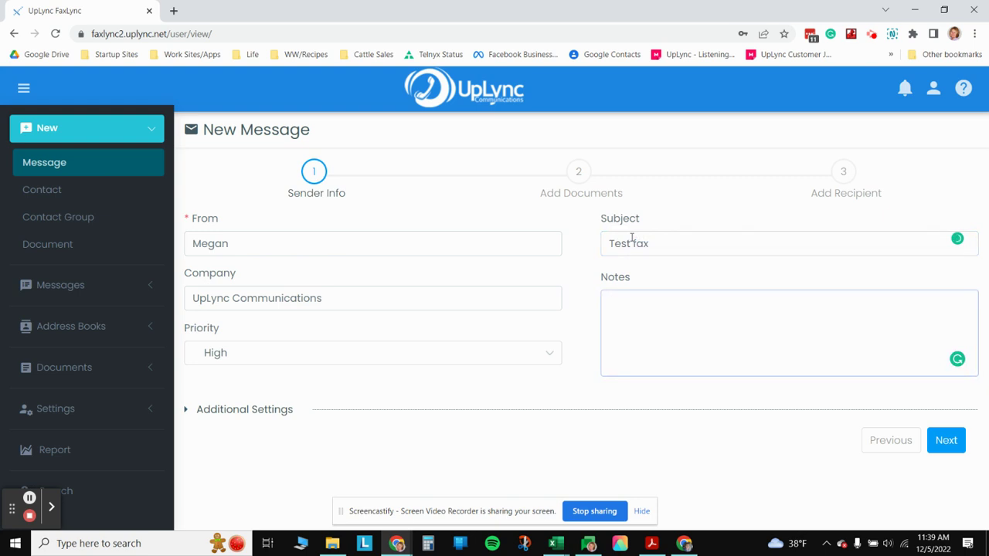
{"action": "type", "text": "This is a test."}
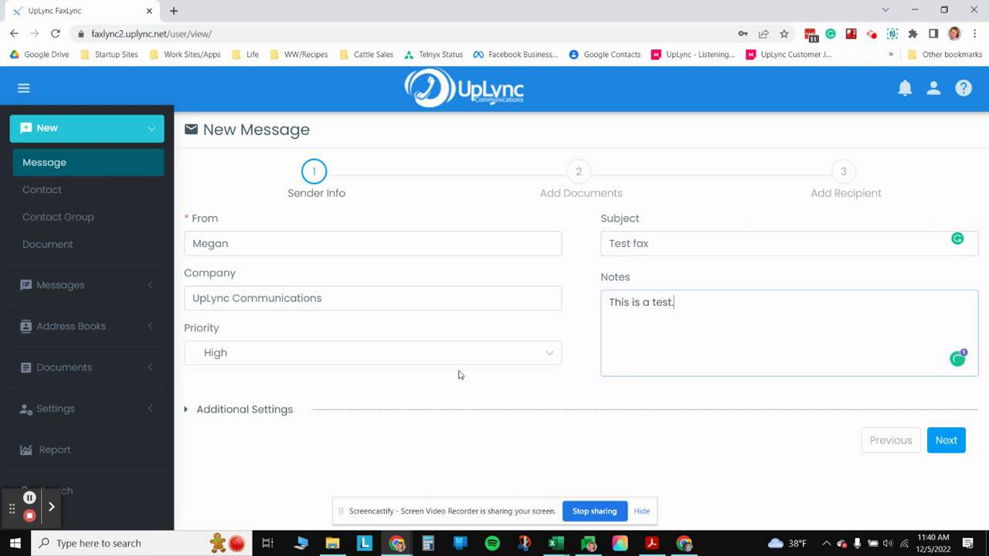
{"action": "left_click", "coordinate": [263, 411]}
{"action": "scroll", "coordinate": [417, 369], "scroll_direction": "down", "scroll_amount": 2}
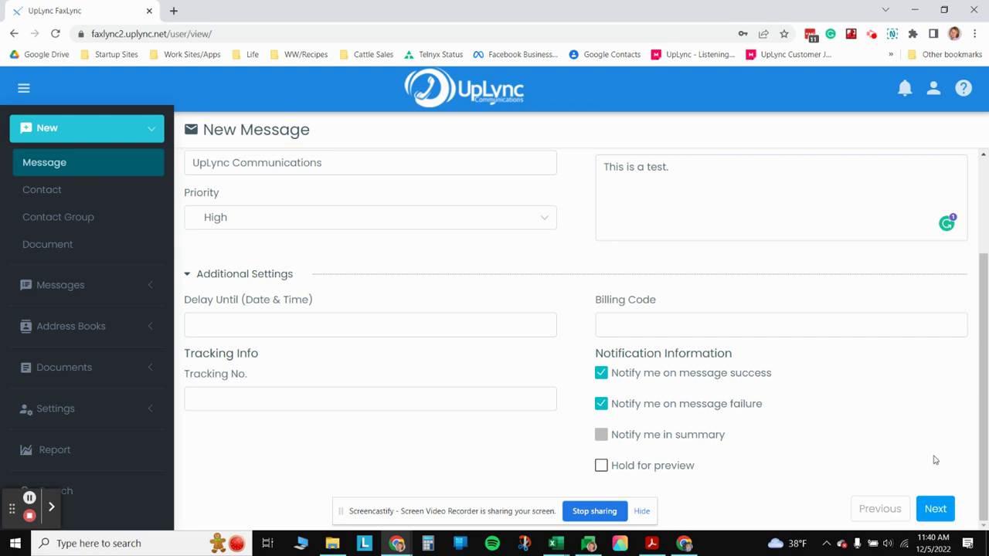
{"action": "left_click", "coordinate": [937, 510]}
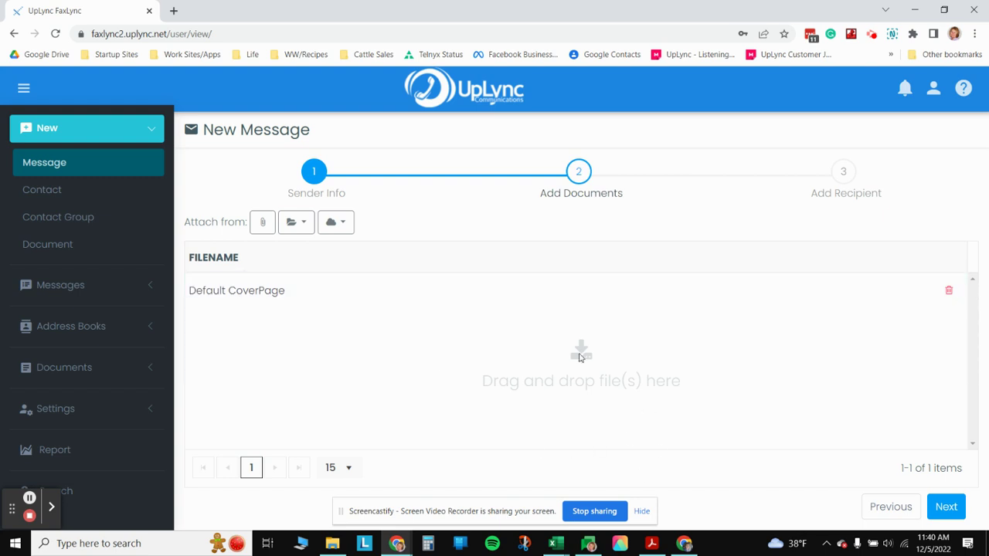
- Cancel browsing the computer for a file and show the account's stored documents list instead
{"action": "left_click", "coordinate": [262, 224]}
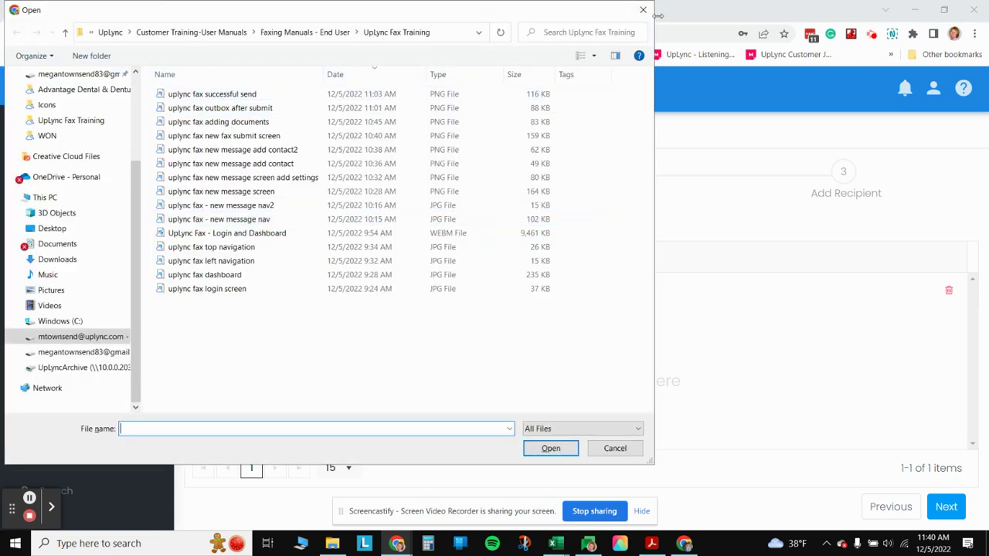
{"action": "left_click", "coordinate": [642, 10]}
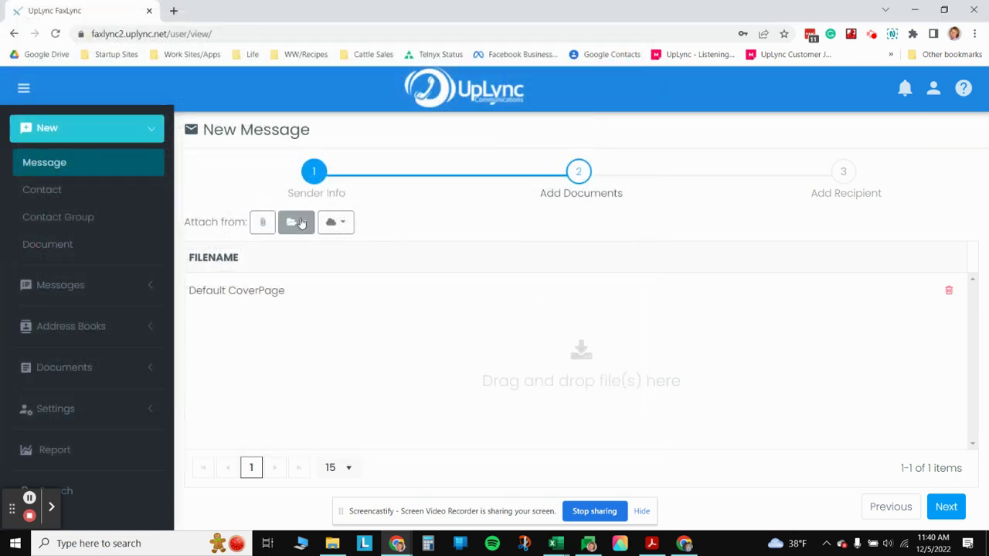
{"action": "left_click", "coordinate": [299, 222]}
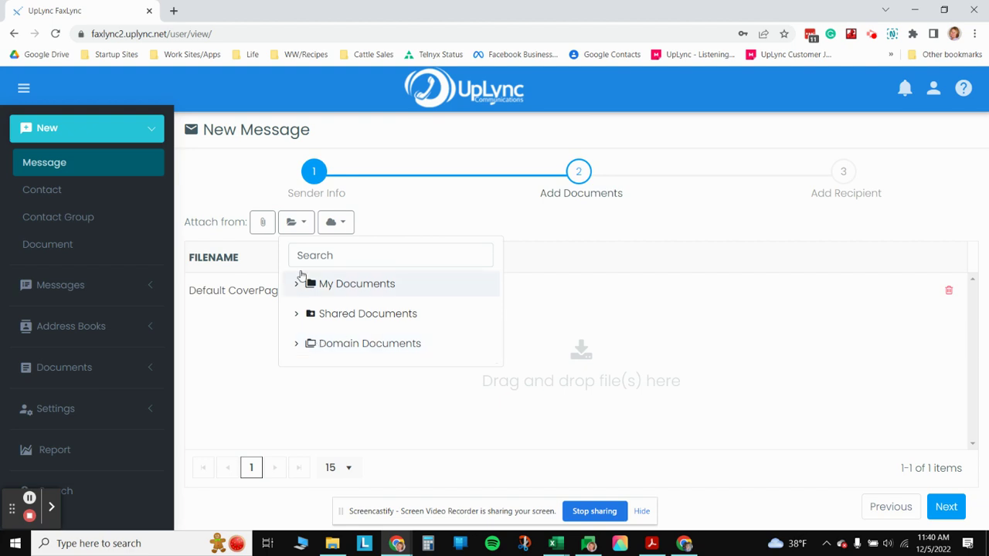
- Attach the stored Test Fax document from My Documents > Default
{"action": "left_click", "coordinate": [392, 212]}
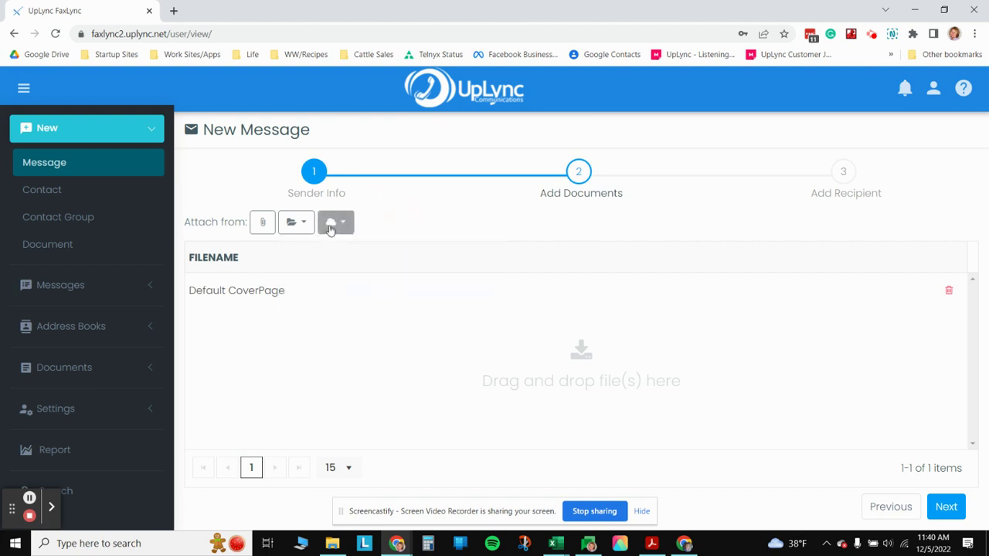
{"action": "left_click", "coordinate": [331, 226]}
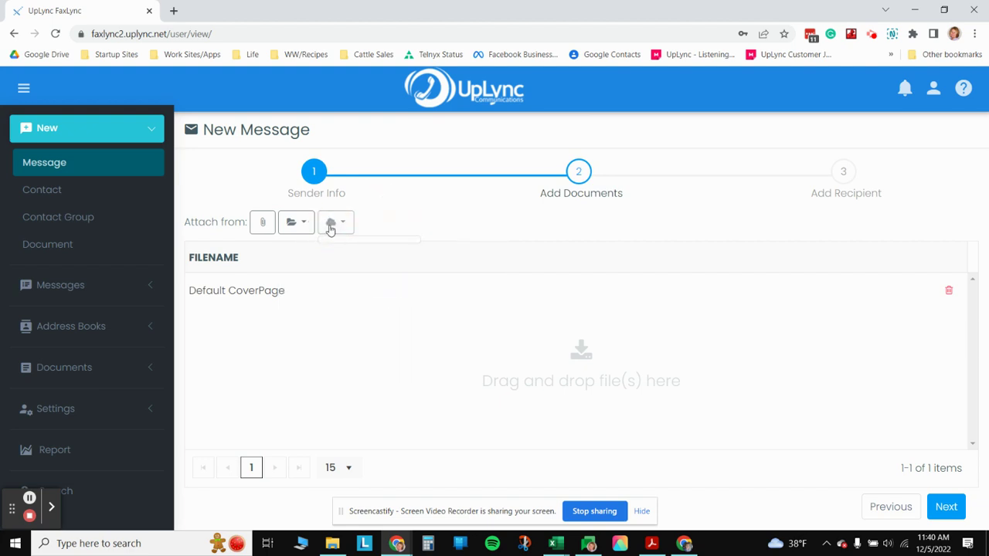
{"action": "left_click", "coordinate": [293, 225]}
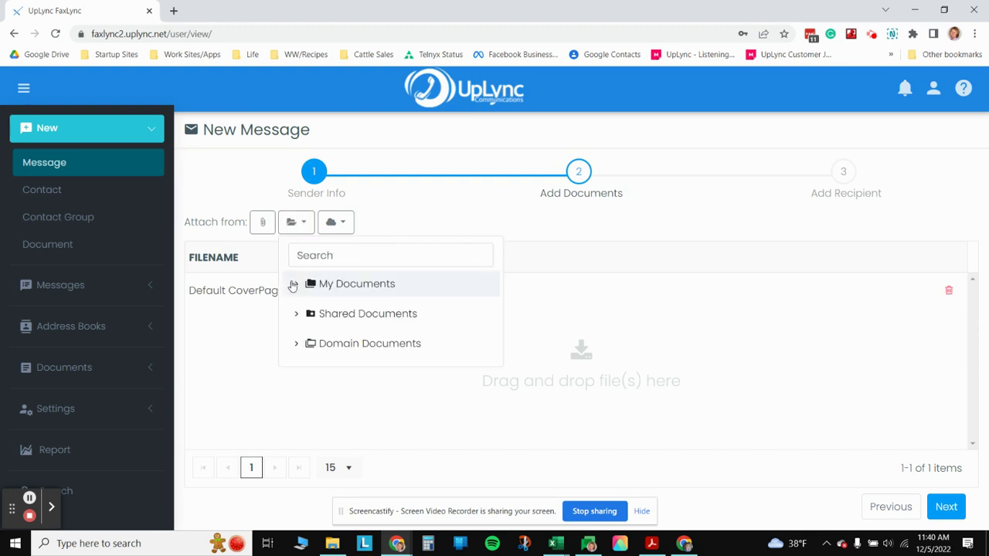
{"action": "left_click", "coordinate": [296, 283]}
{"action": "left_click", "coordinate": [332, 316]}
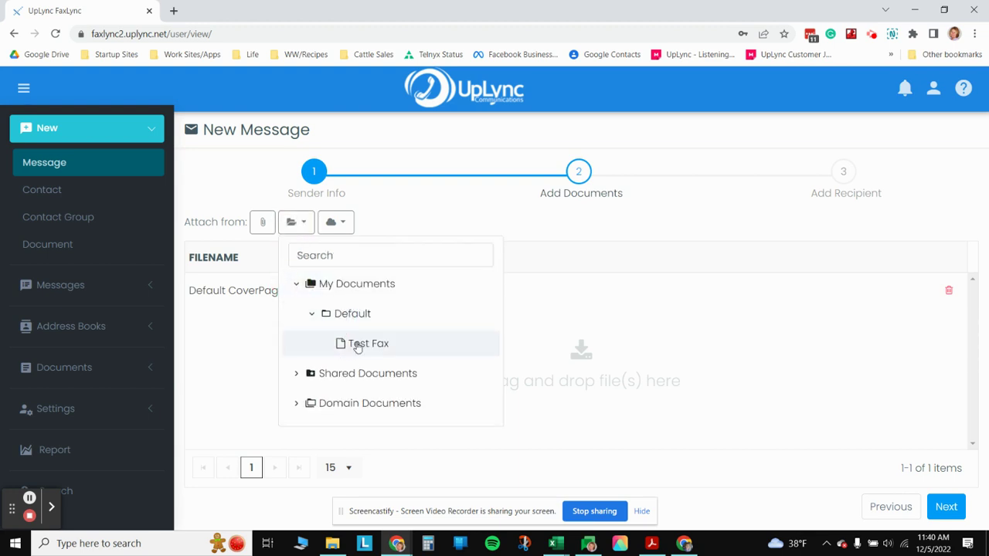
{"action": "left_click", "coordinate": [354, 345]}
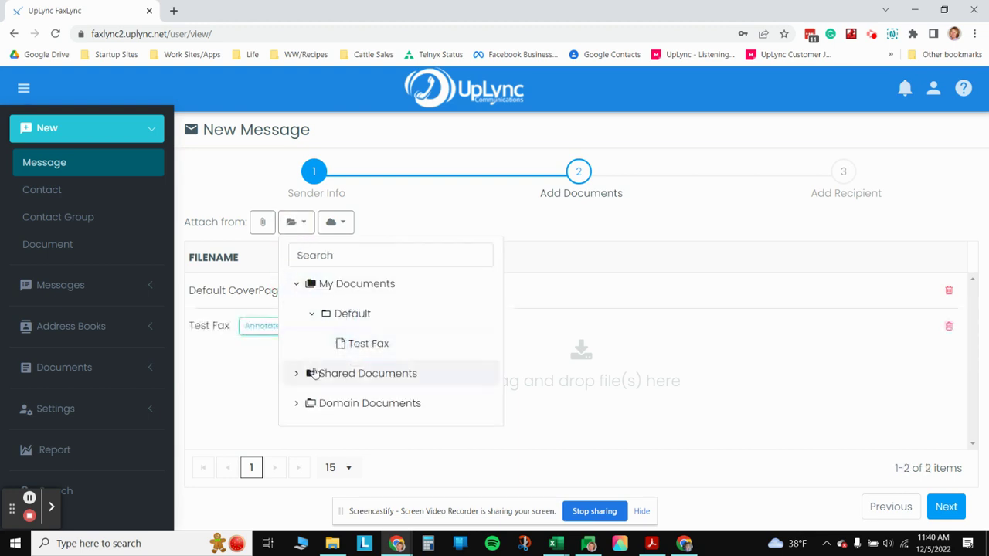
- Look through Shared Documents in the stored list, then continue to the recipient step
{"action": "left_click", "coordinate": [432, 210]}
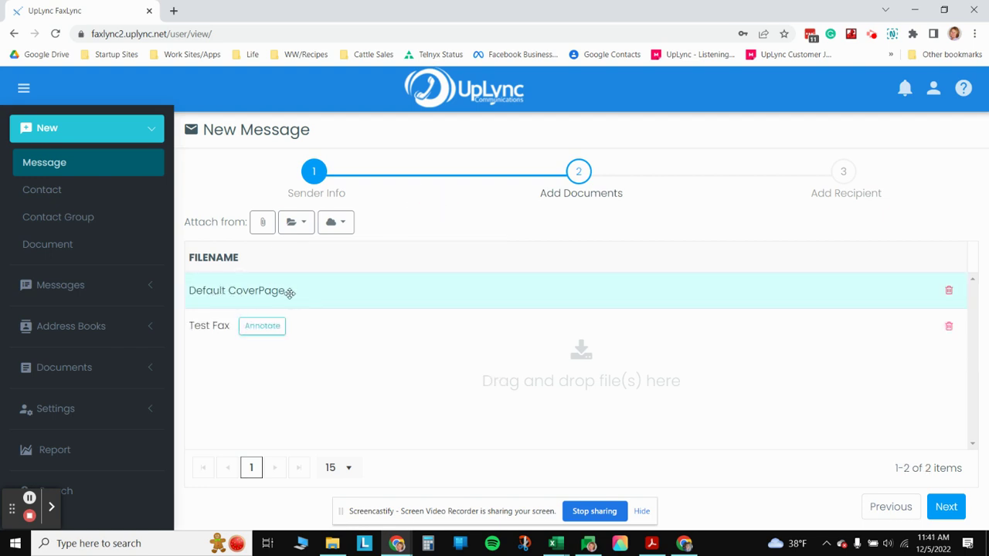
{"action": "left_click", "coordinate": [300, 223]}
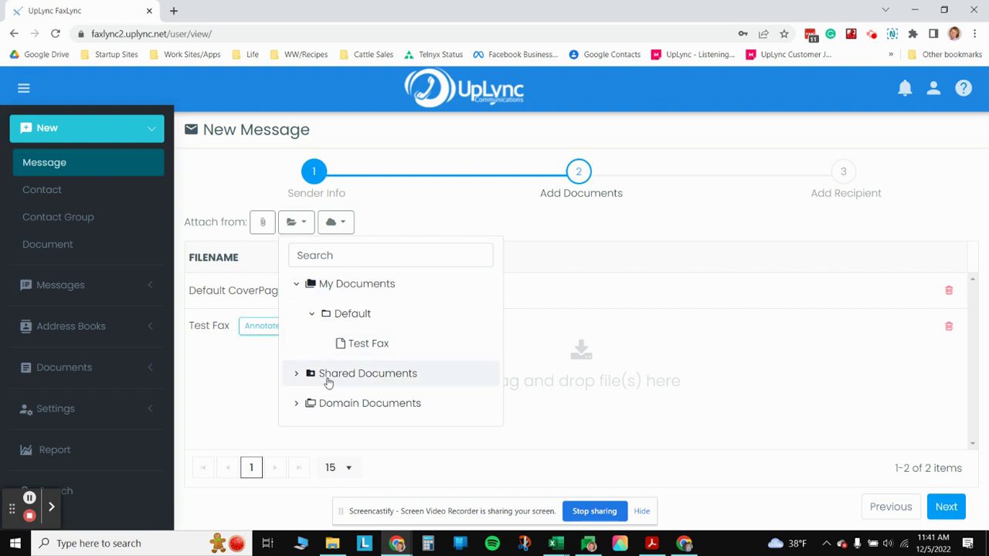
{"action": "left_click", "coordinate": [297, 375]}
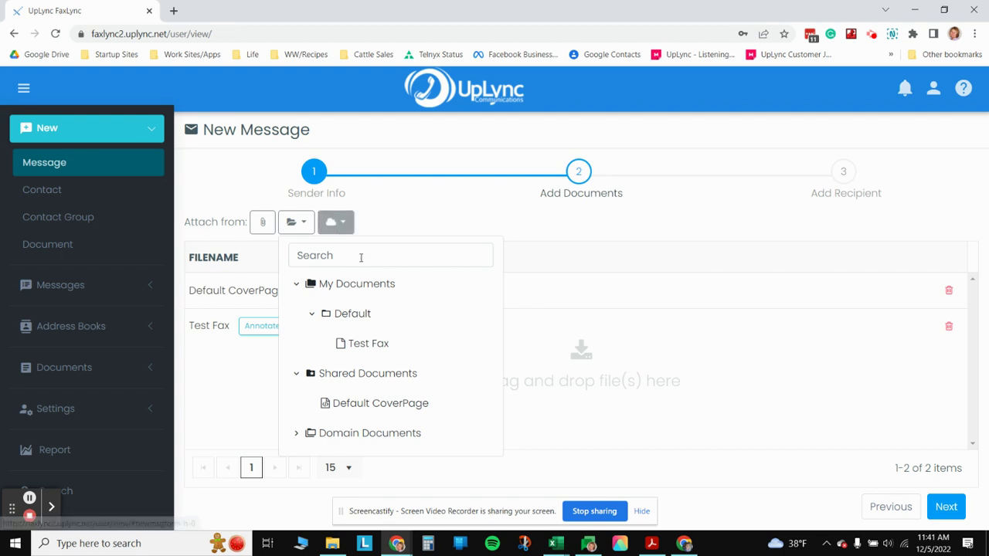
{"action": "left_click", "coordinate": [945, 508]}
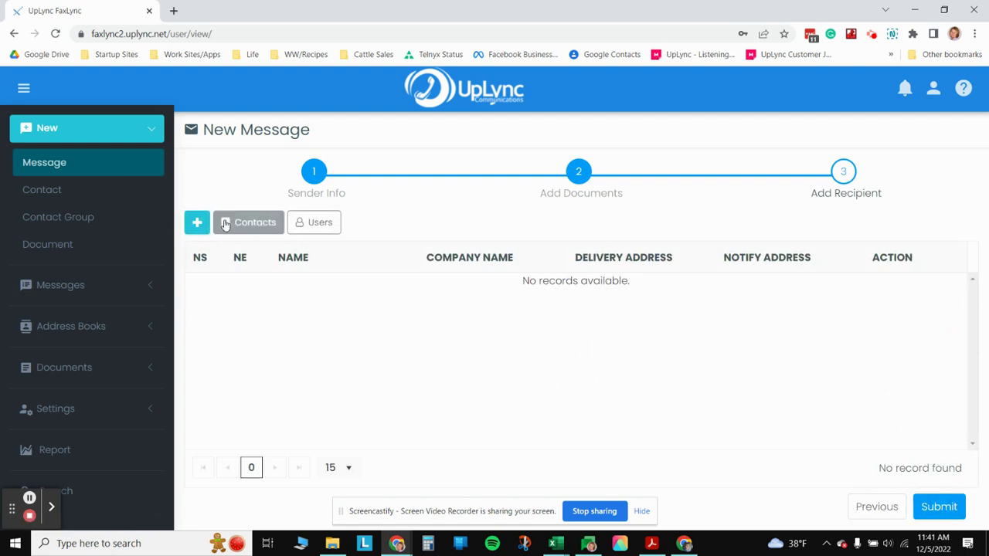
{"action": "left_click", "coordinate": [263, 222]}
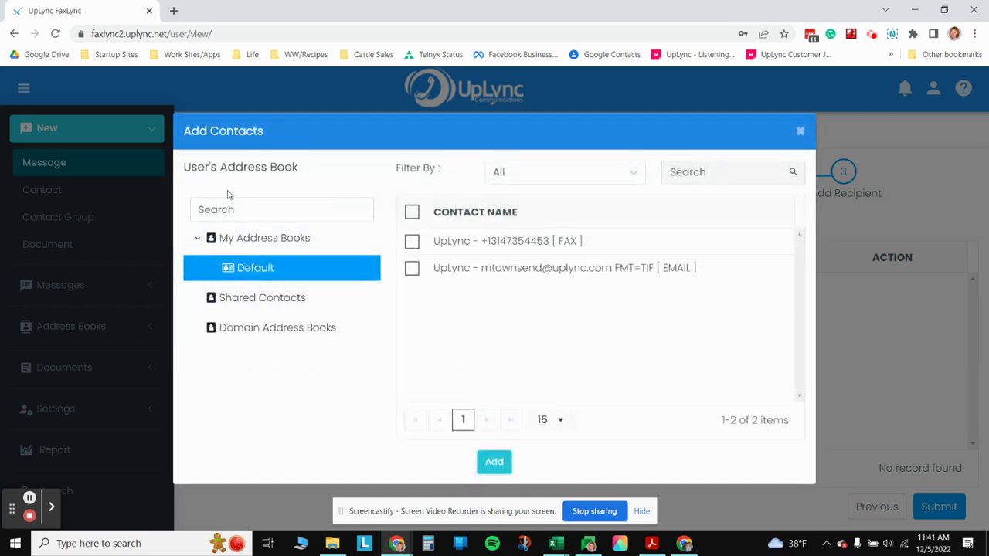
{"action": "left_click", "coordinate": [411, 240]}
{"action": "left_click", "coordinate": [486, 464]}
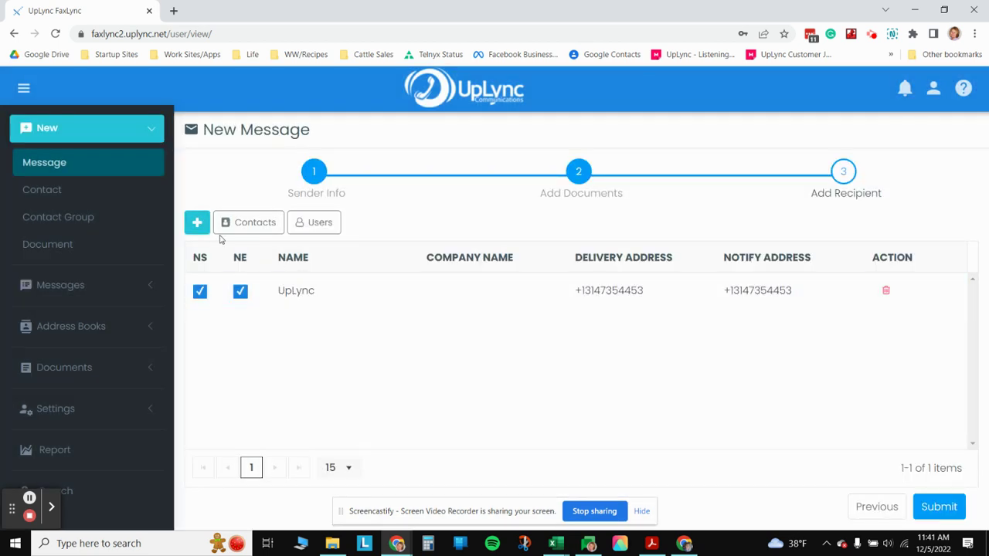
{"action": "left_click", "coordinate": [314, 224]}
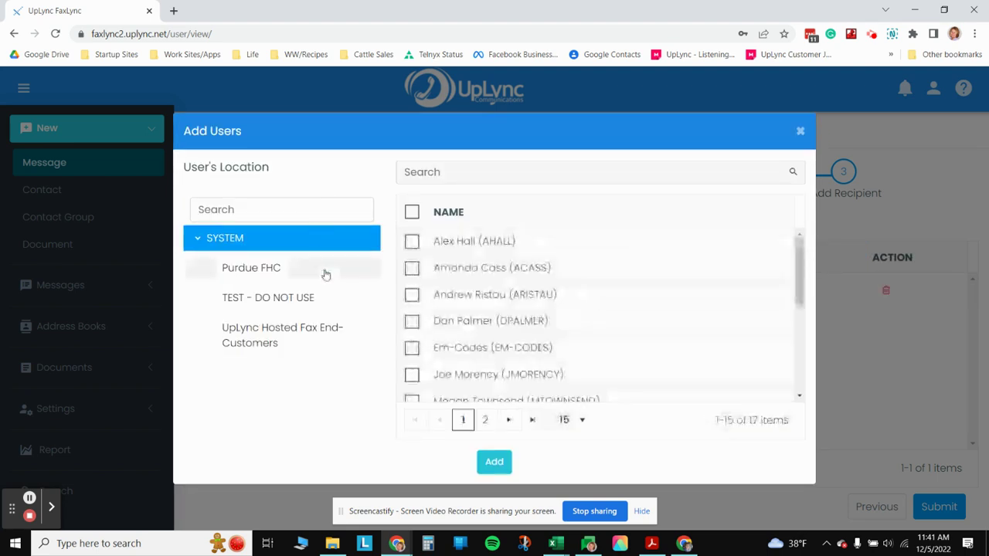
{"action": "left_click", "coordinate": [802, 132]}
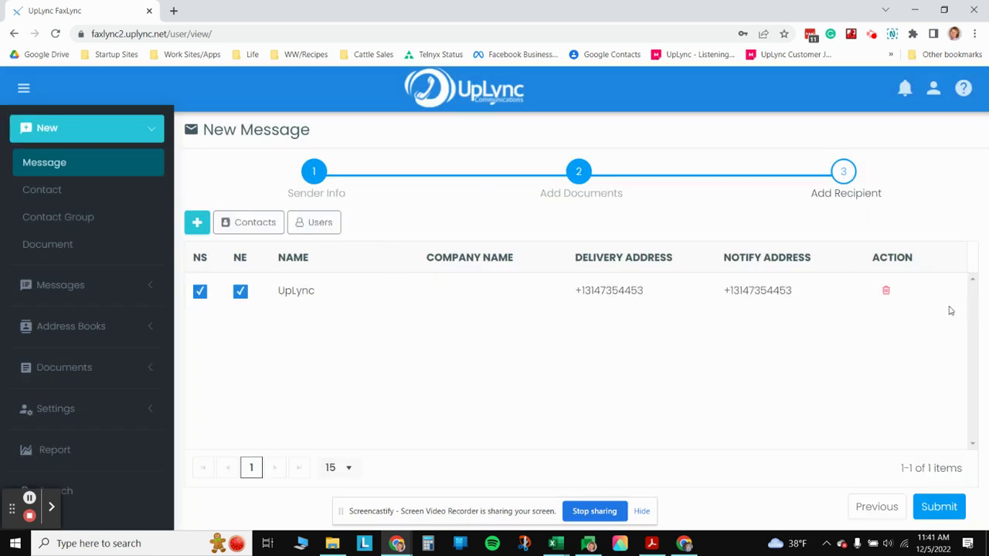
{"action": "left_click", "coordinate": [886, 290]}
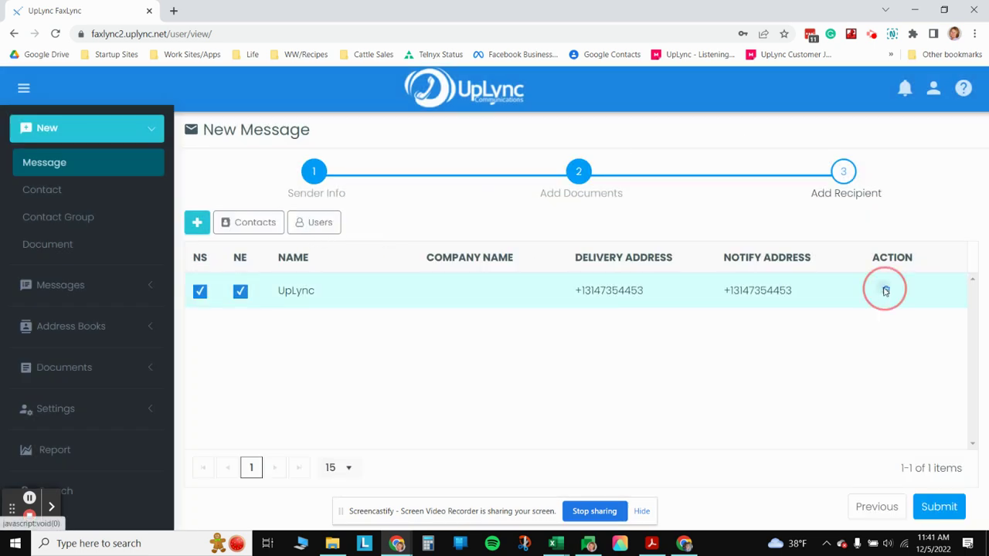
- Create an ad hoc recipient named Test and enter a notify e-mail address
{"action": "left_click", "coordinate": [198, 224]}
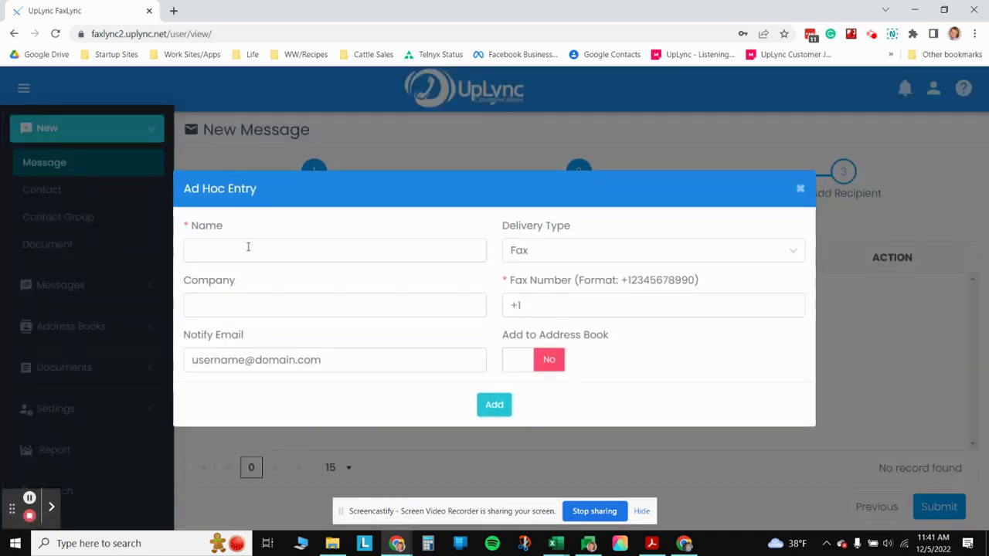
{"action": "left_click", "coordinate": [248, 247]}
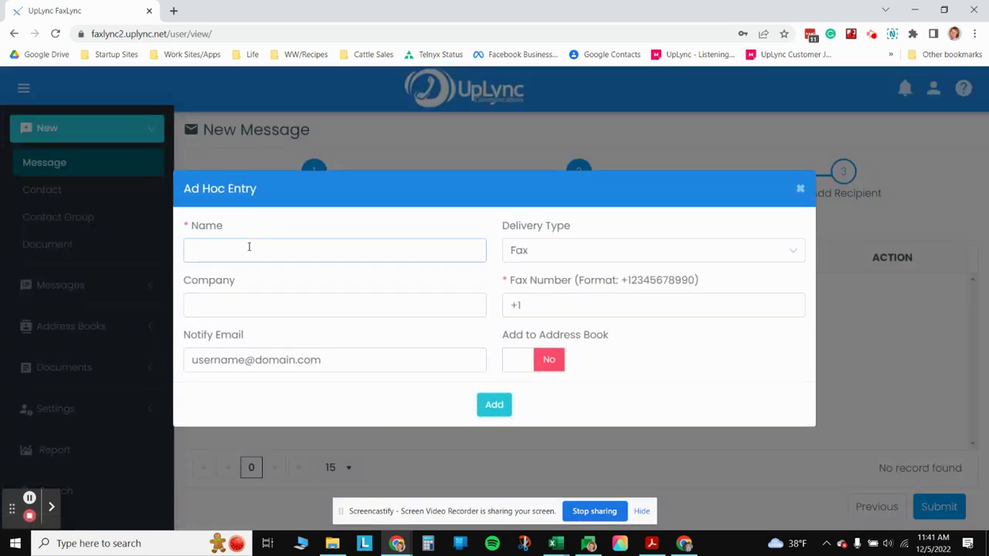
{"action": "type", "text": "TEs"}
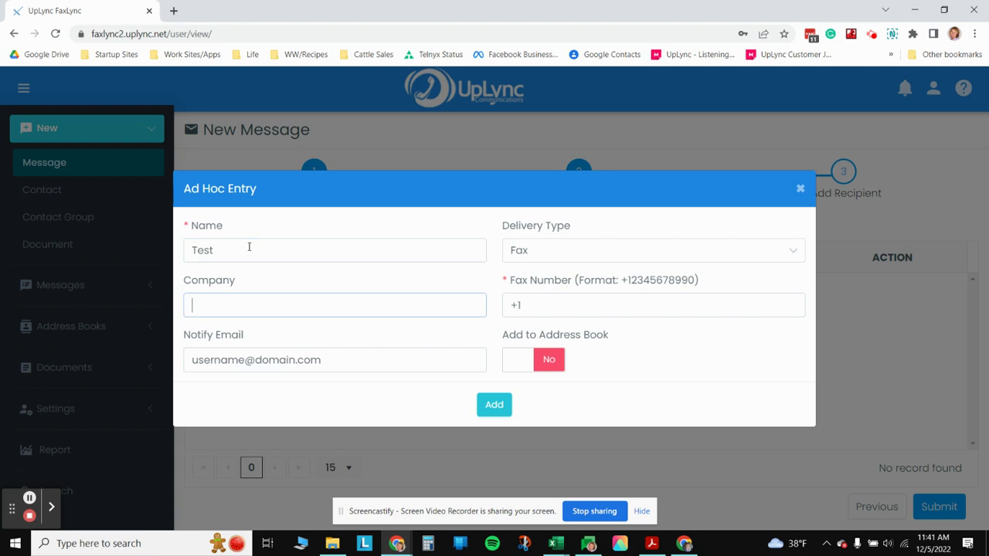
{"action": "key", "text": "Tab"}
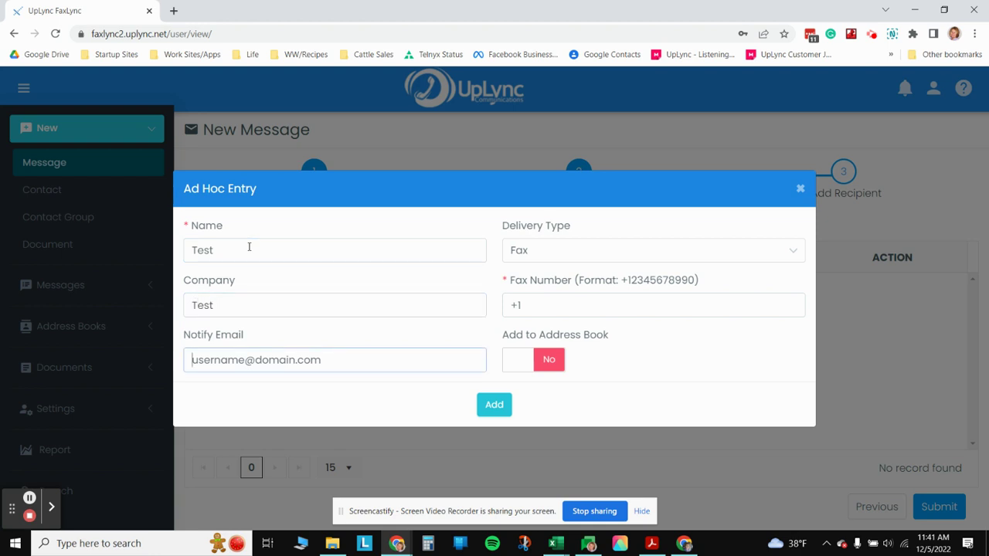
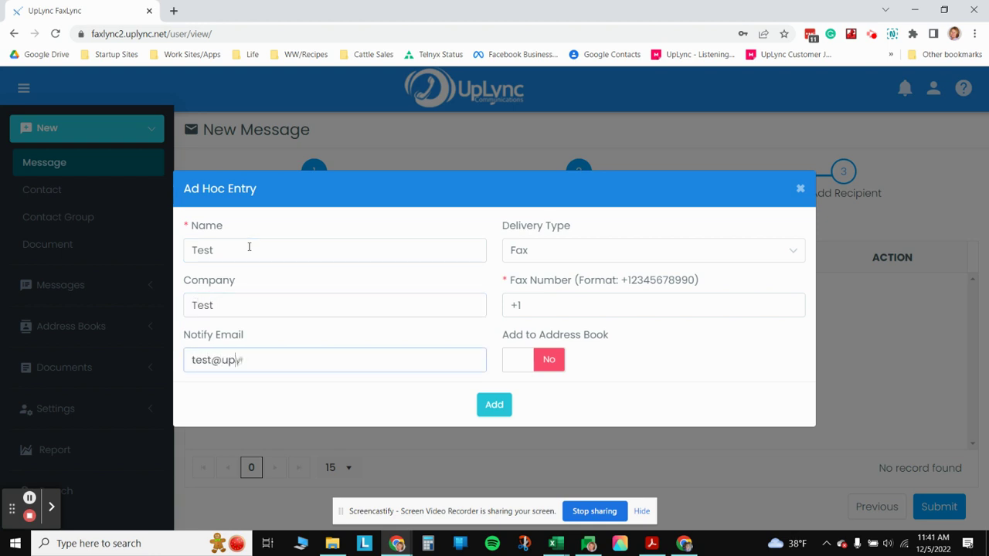
{"action": "key", "text": "Tab"}
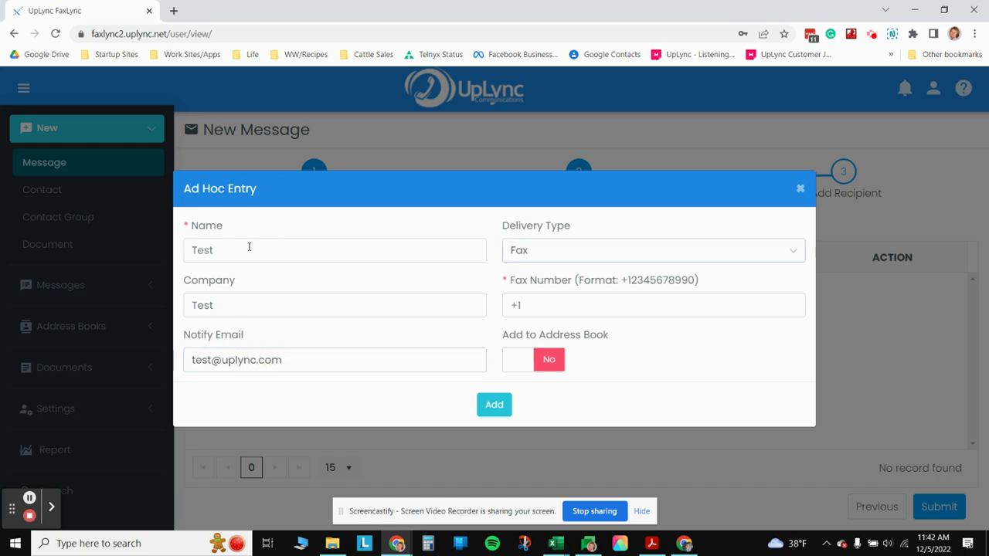
- Enter the recipient's fax number after +1 and correct the user name in the notify e-mail
{"action": "left_click", "coordinate": [683, 308]}
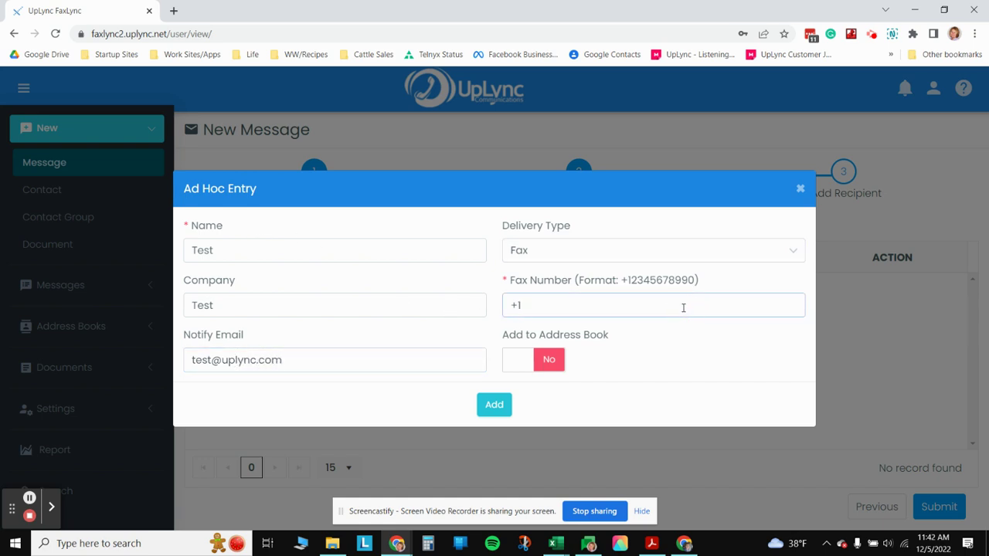
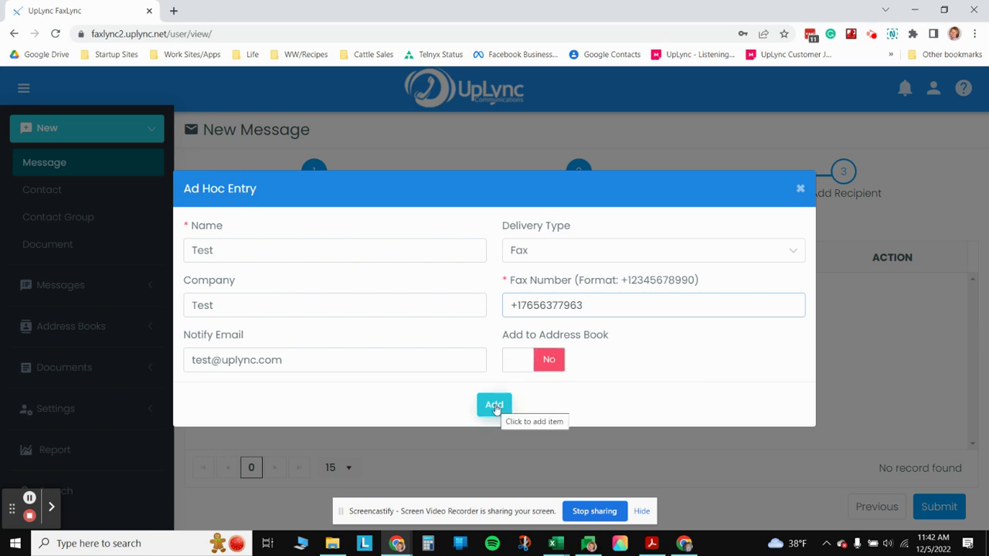
{"action": "left_click", "coordinate": [196, 360]}
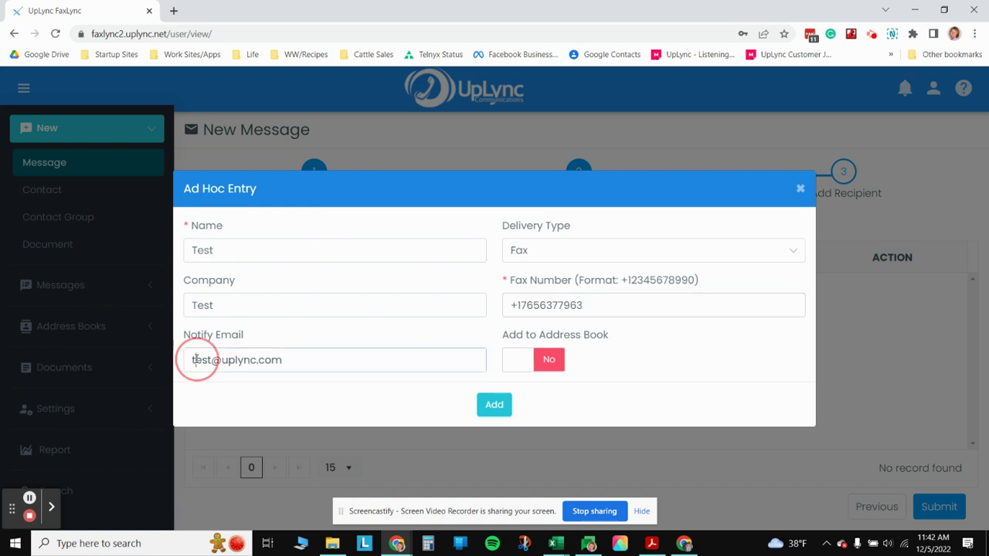
{"action": "double_click", "coordinate": [196, 360]}
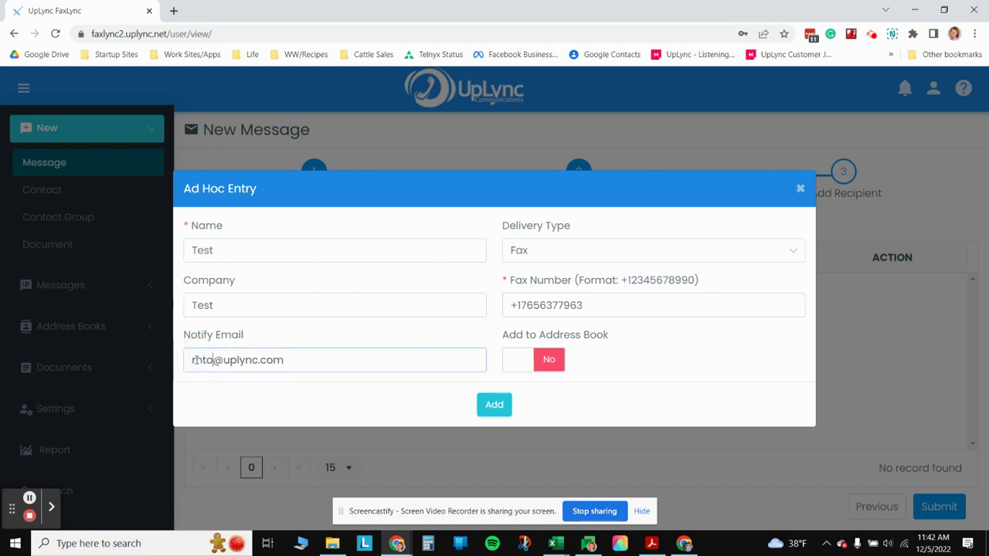
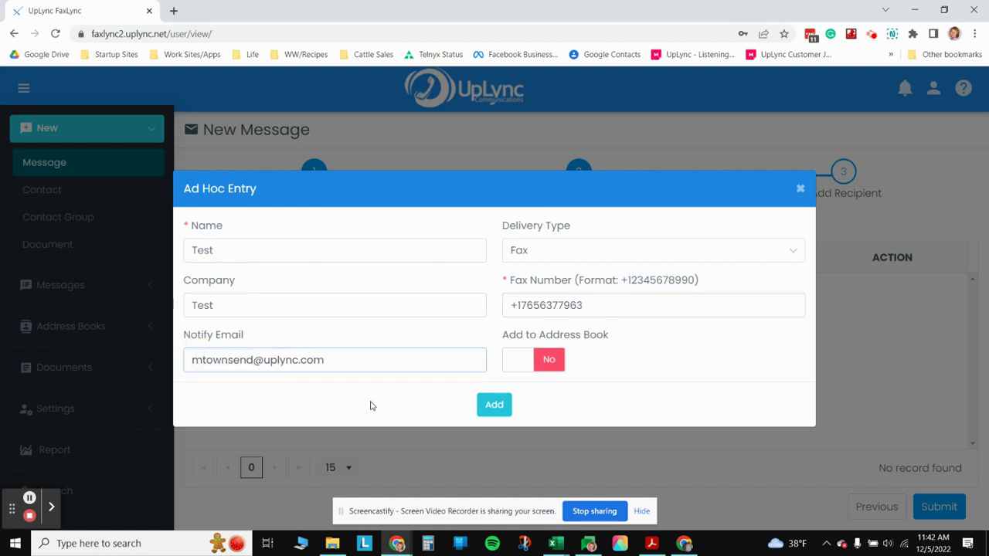
- Add Test to the recipient list, revisit the Sender Info and Documents steps, then return to Add Recipient
{"action": "left_click", "coordinate": [506, 410]}
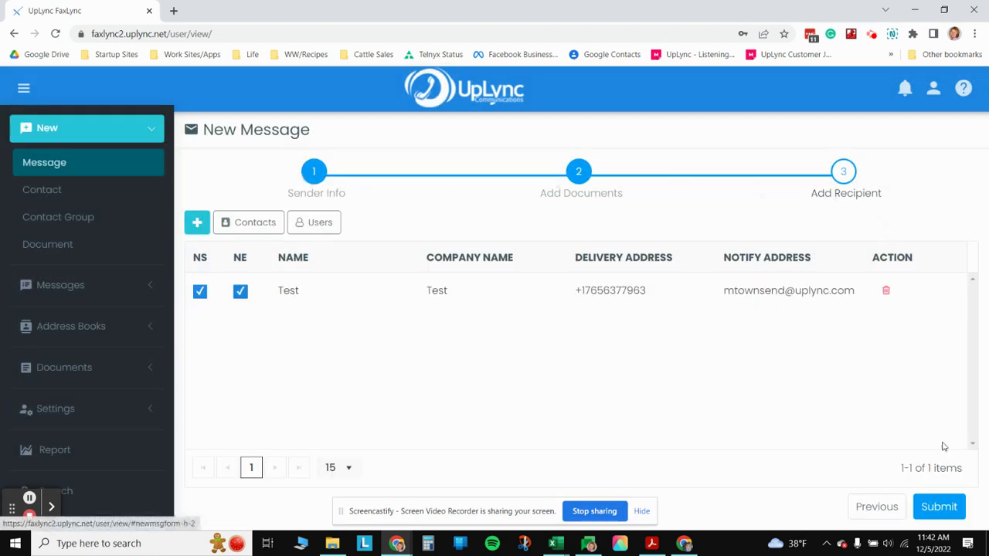
{"action": "left_click", "coordinate": [579, 173]}
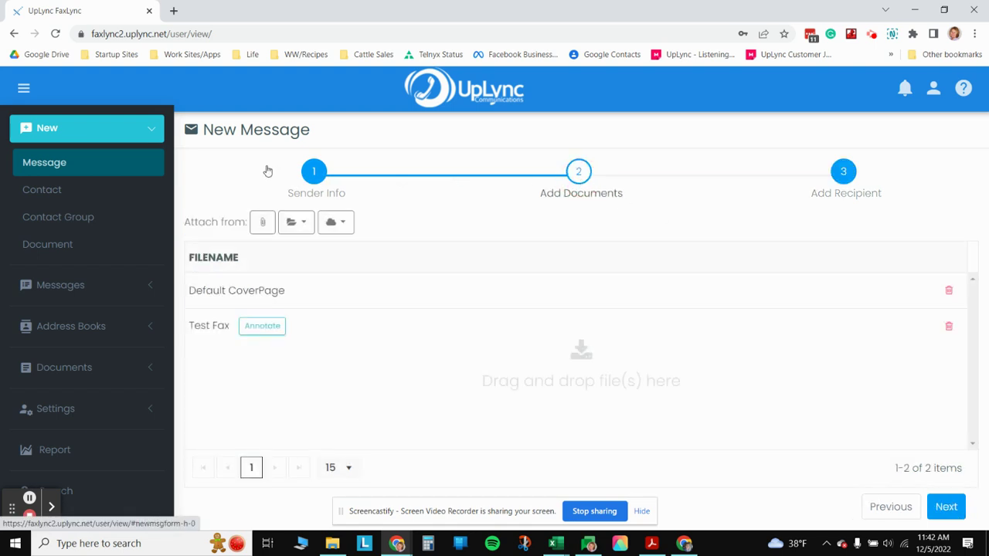
{"action": "left_click", "coordinate": [310, 171]}
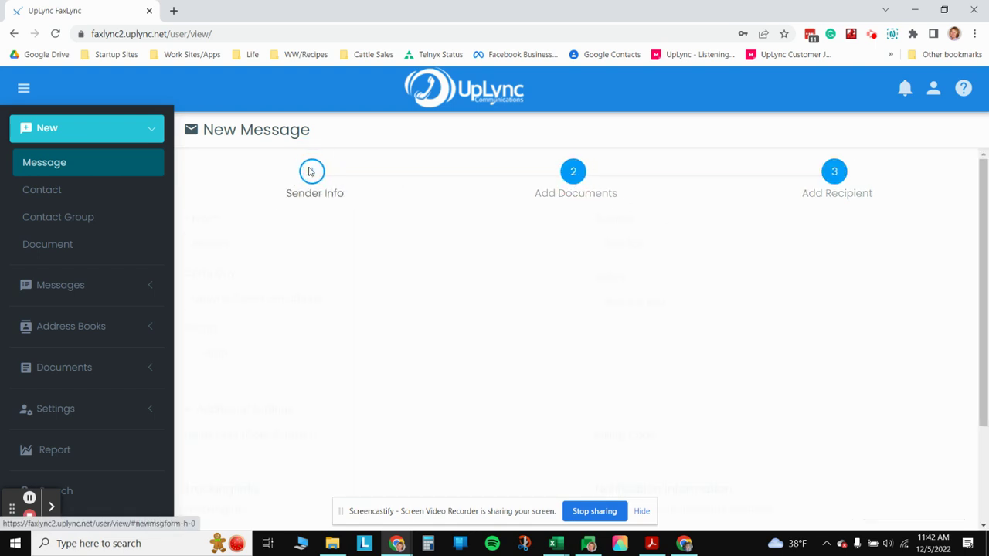
{"action": "left_click", "coordinate": [573, 171]}
{"action": "left_click", "coordinate": [852, 172]}
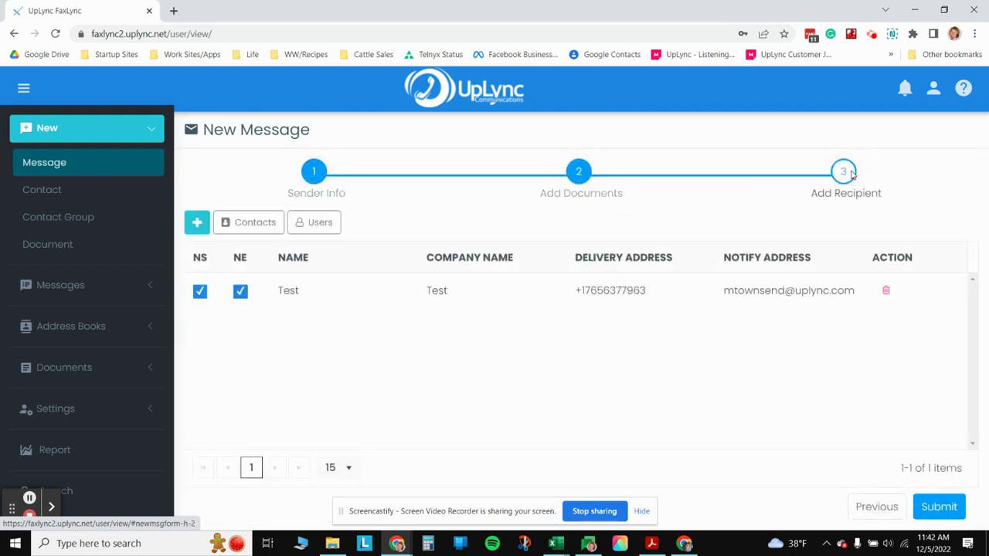
- Submit the fax and acknowledge the 'Message 10033 Created' confirmation
{"action": "left_click", "coordinate": [944, 510]}
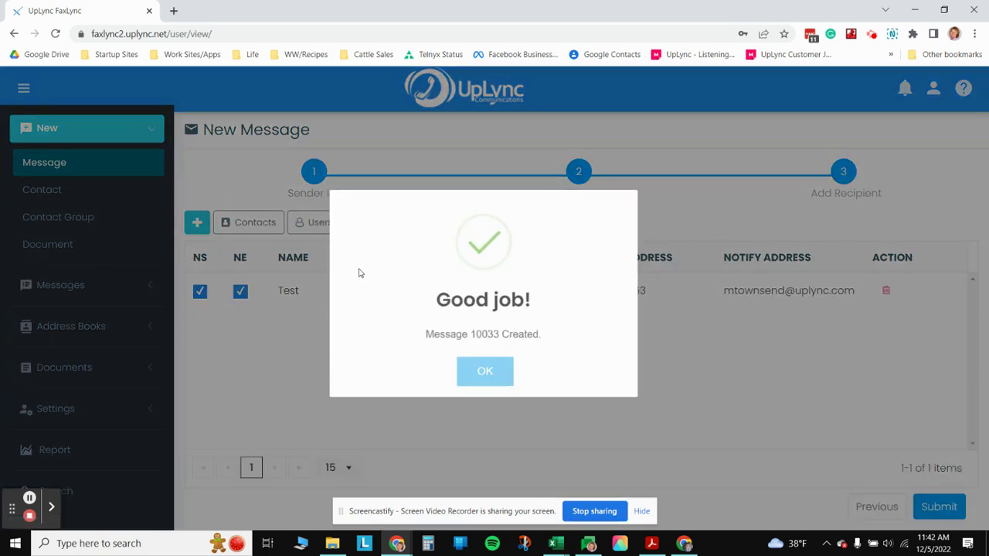
{"action": "left_click", "coordinate": [485, 373]}
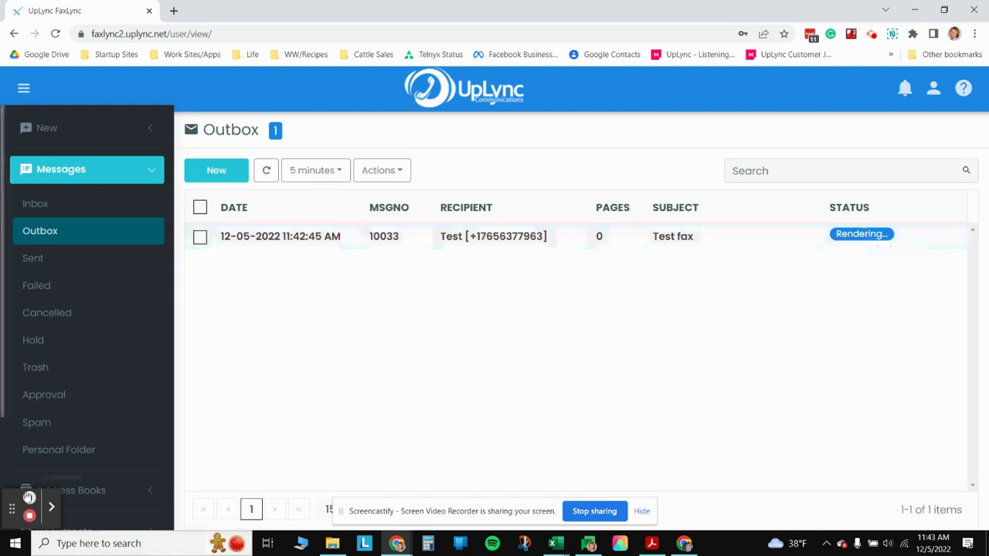
- Refresh the Outbox twice and check the available actions for the selected Test fax message
{"action": "mouse_move", "coordinate": [30, 501]}
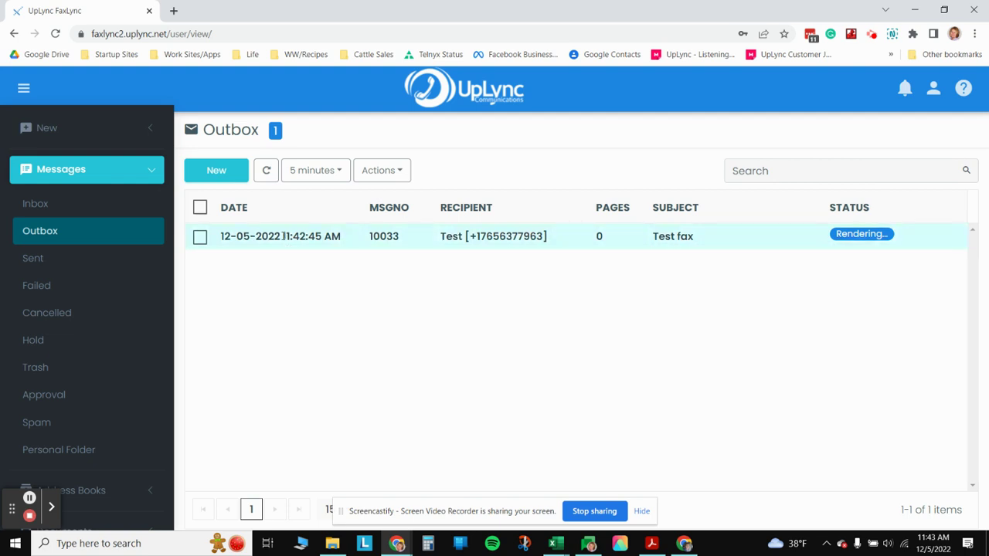
{"action": "left_click", "coordinate": [268, 171]}
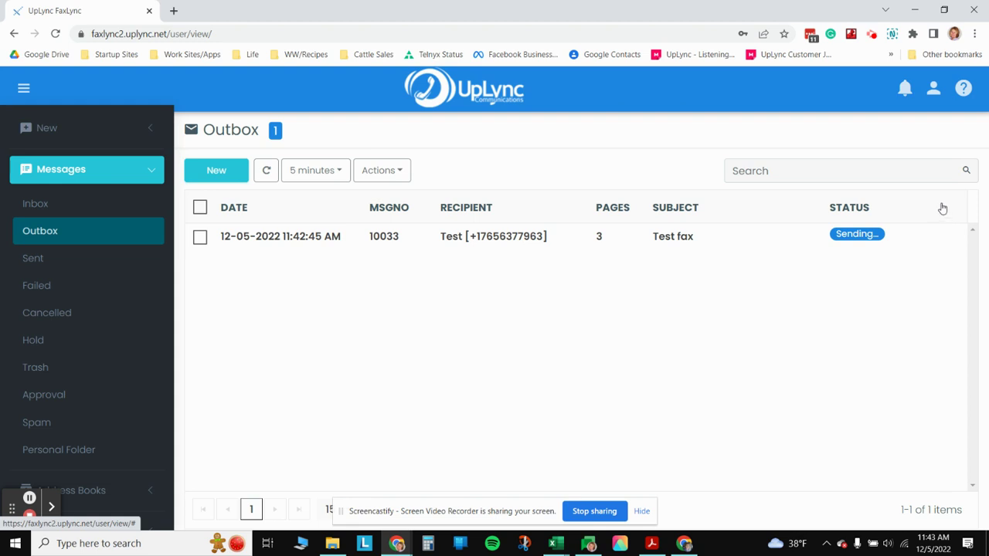
{"action": "left_click", "coordinate": [259, 171]}
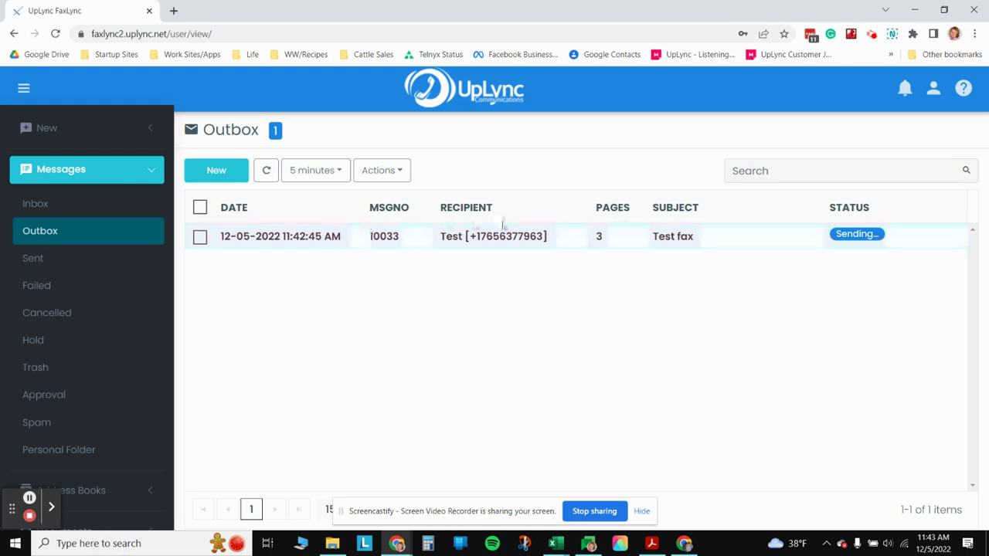
{"action": "left_click", "coordinate": [397, 175]}
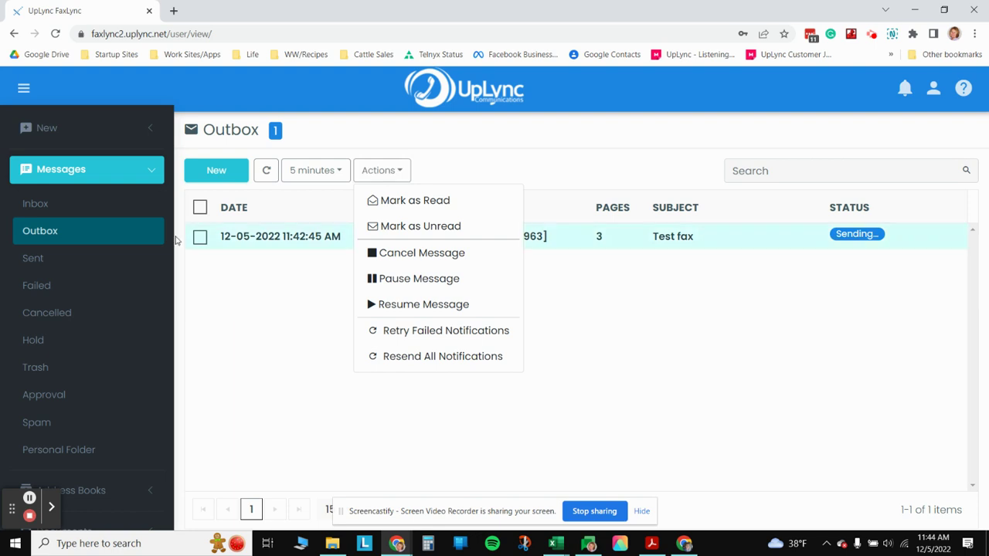
{"action": "left_click", "coordinate": [200, 238]}
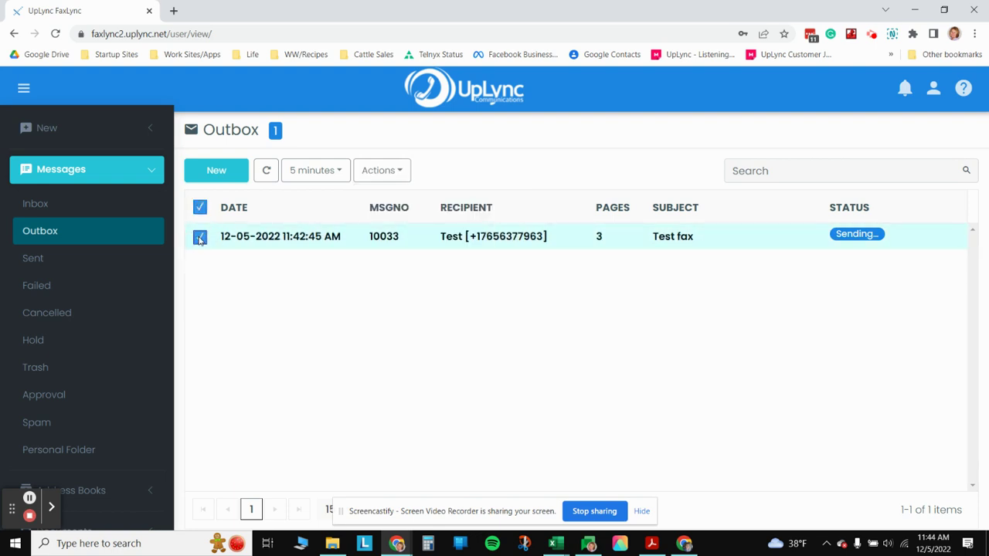
{"action": "left_click", "coordinate": [401, 171]}
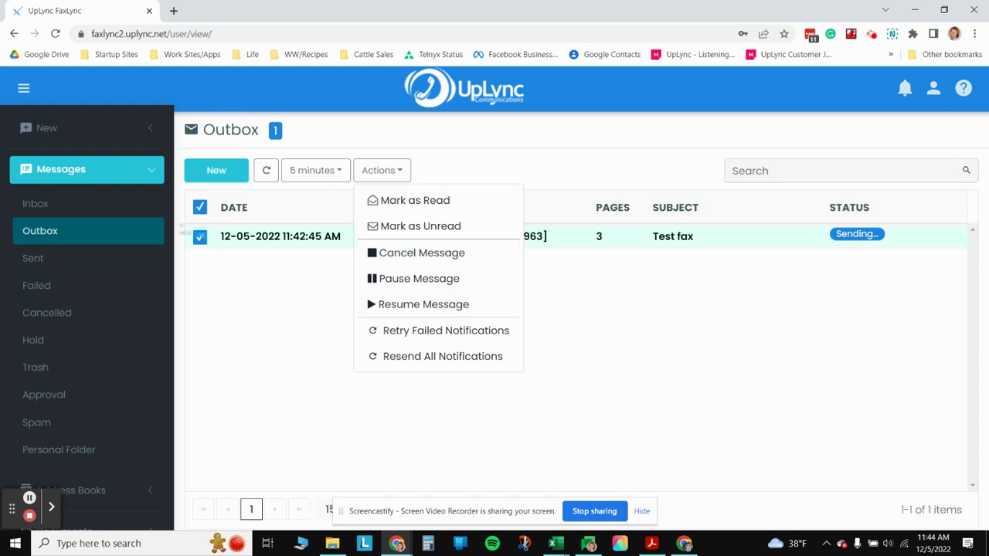
{"action": "left_click", "coordinate": [201, 209]}
- Check the auto-refresh interval choices, then refresh until the Outbox shows no records
{"action": "left_click", "coordinate": [316, 170]}
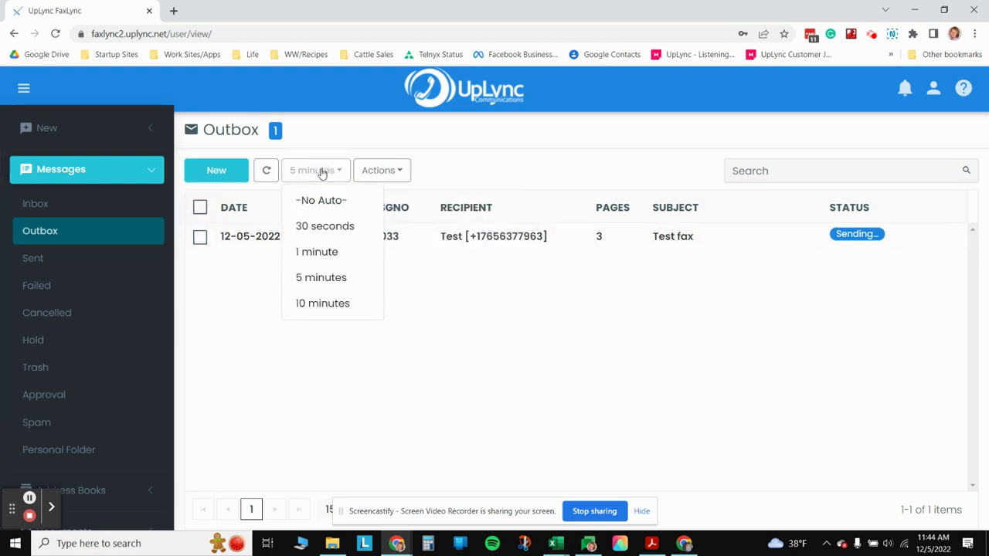
{"action": "left_click", "coordinate": [320, 171]}
{"action": "left_click", "coordinate": [265, 171]}
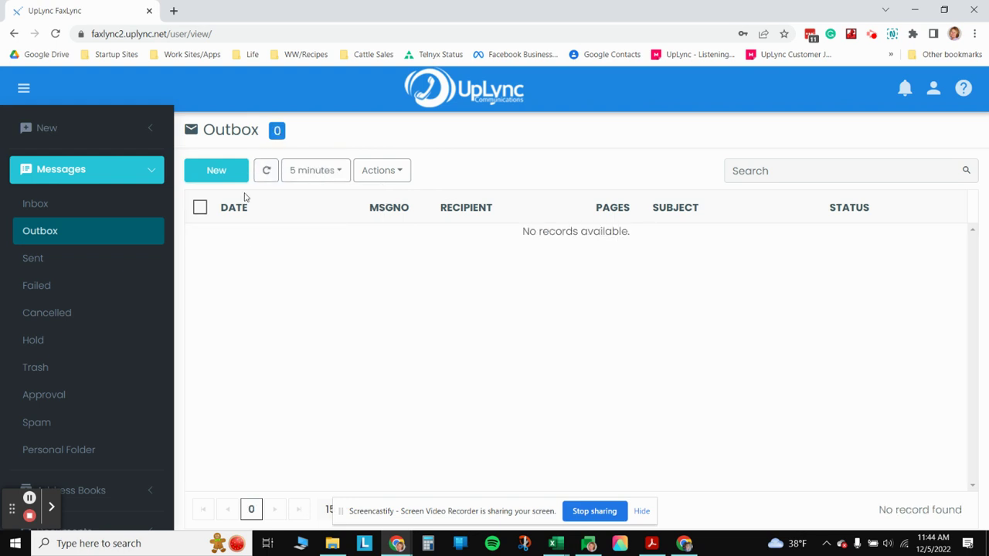
- Switch to the Sent folder to find Test fax 10033 marked Completed
{"action": "left_click", "coordinate": [65, 260]}
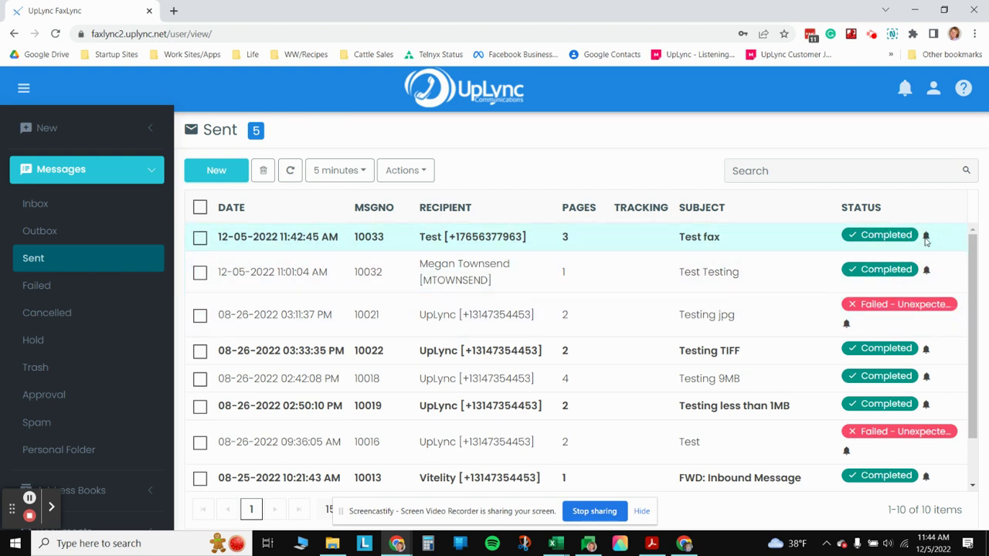
{"action": "mouse_move", "coordinate": [928, 241]}
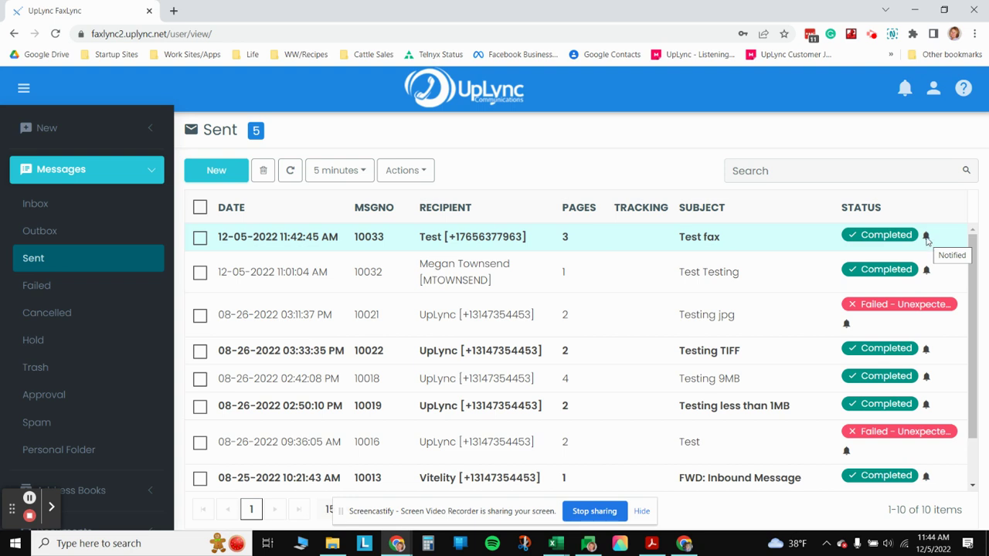
- Open Test fax 10033, view its Details, Transaction, Notification, Tracking and Image tabs, then close the viewer
{"action": "left_click", "coordinate": [322, 247]}
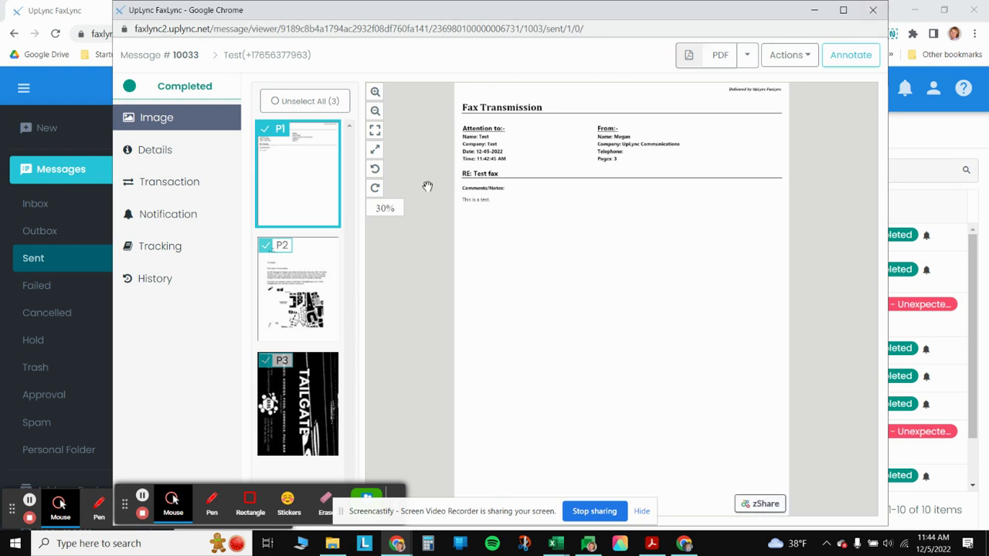
{"action": "left_click", "coordinate": [146, 150]}
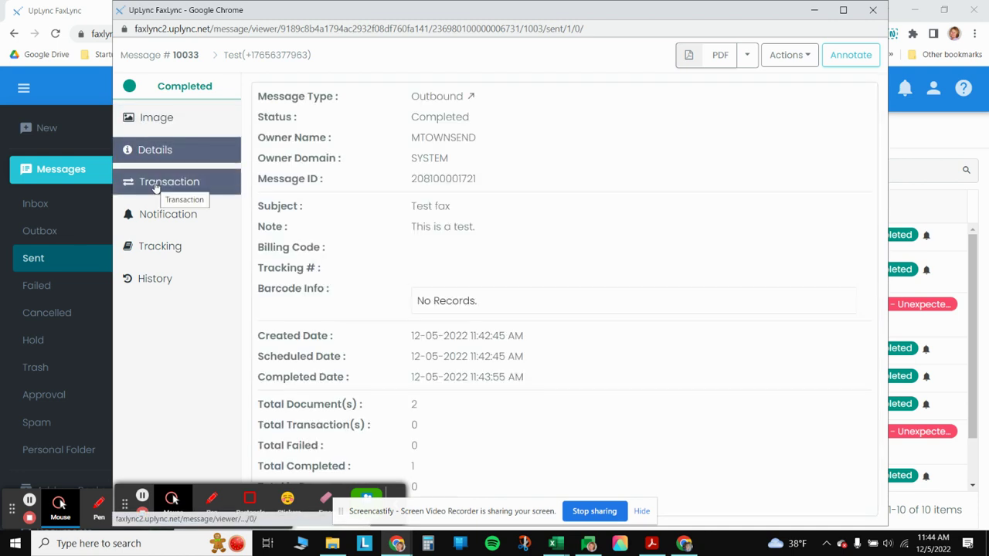
{"action": "left_click", "coordinate": [155, 185]}
{"action": "left_click", "coordinate": [159, 214]}
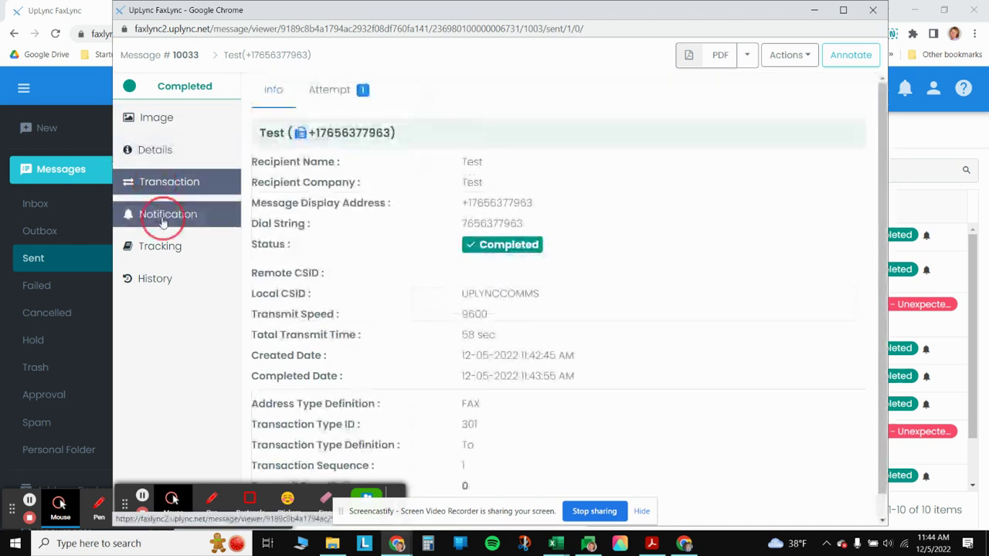
{"action": "left_click", "coordinate": [168, 253]}
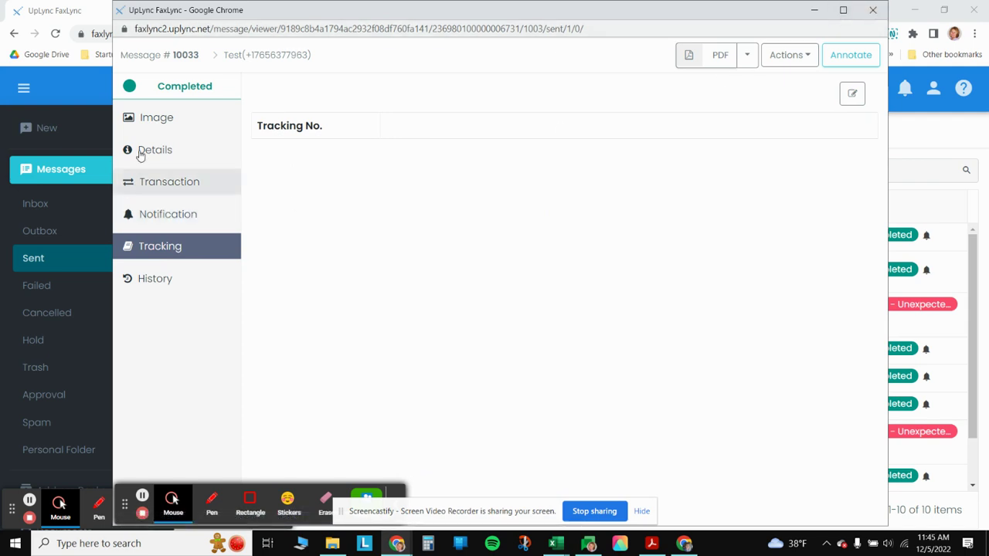
{"action": "left_click", "coordinate": [142, 119]}
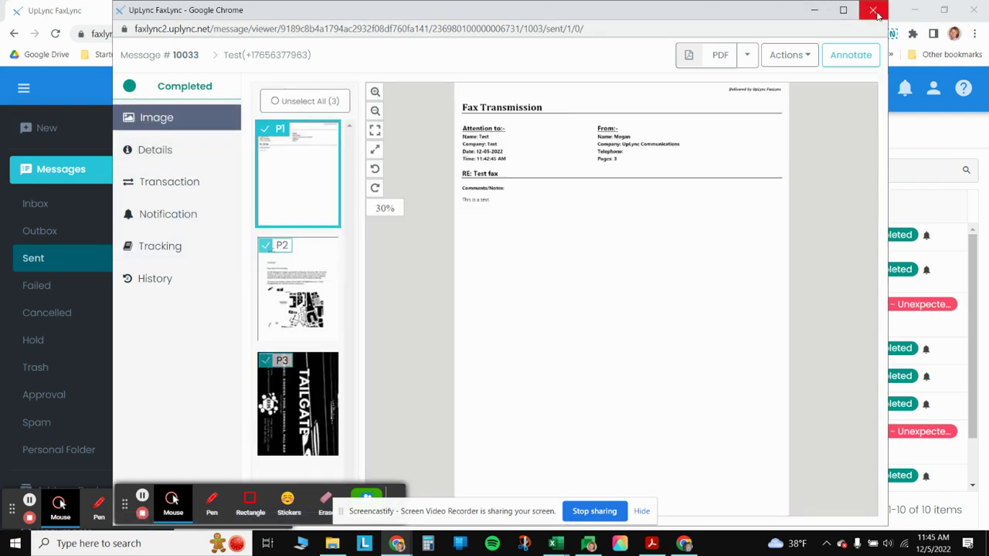
{"action": "left_click", "coordinate": [873, 11]}
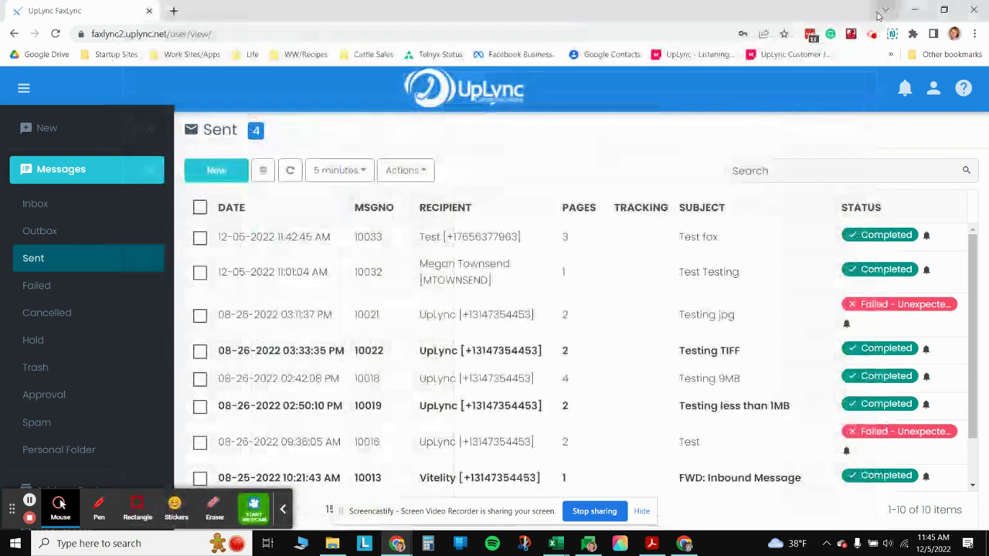